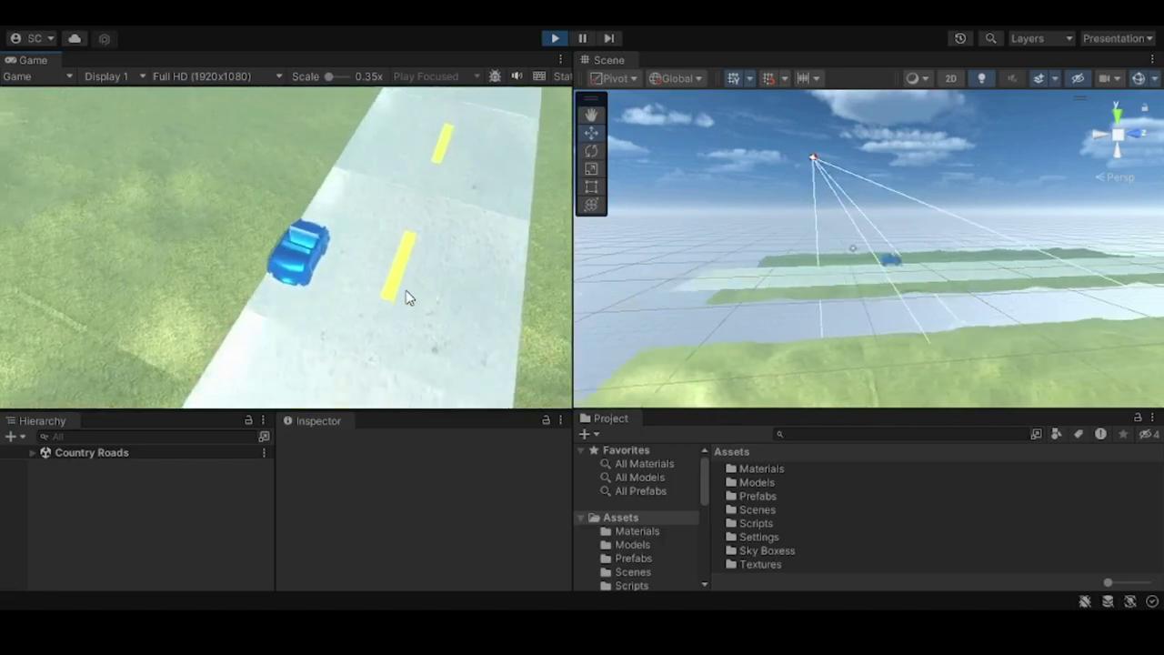
Step: Orbit the Scene view and steer the blue car left across the striped road
{"action": "mouse_move", "coordinate": [812, 299]}
{"action": "right_mouse_down"}
{"action": "mouse_move", "coordinate": [924, 307]}
{"action": "mouse_move", "coordinate": [1037, 285]}
{"action": "mouse_move", "coordinate": [640, 286]}
{"action": "mouse_move", "coordinate": [891, 317]}
{"action": "mouse_move", "coordinate": [831, 267]}
{"action": "mouse_move", "coordinate": [813, 270]}
{"action": "mouse_move", "coordinate": [910, 285]}
{"action": "mouse_move", "coordinate": [951, 318]}
{"action": "mouse_move", "coordinate": [788, 346]}
{"action": "mouse_move", "coordinate": [745, 340]}
{"action": "right_mouse_up"}
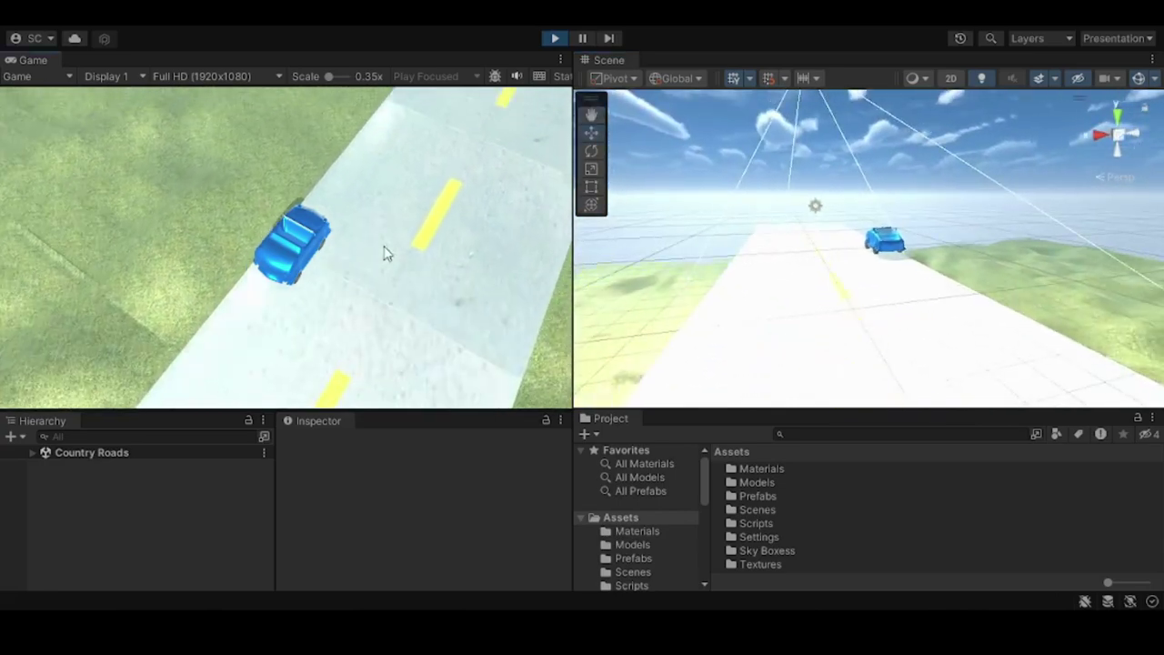
{"action": "key", "text": "Left"}
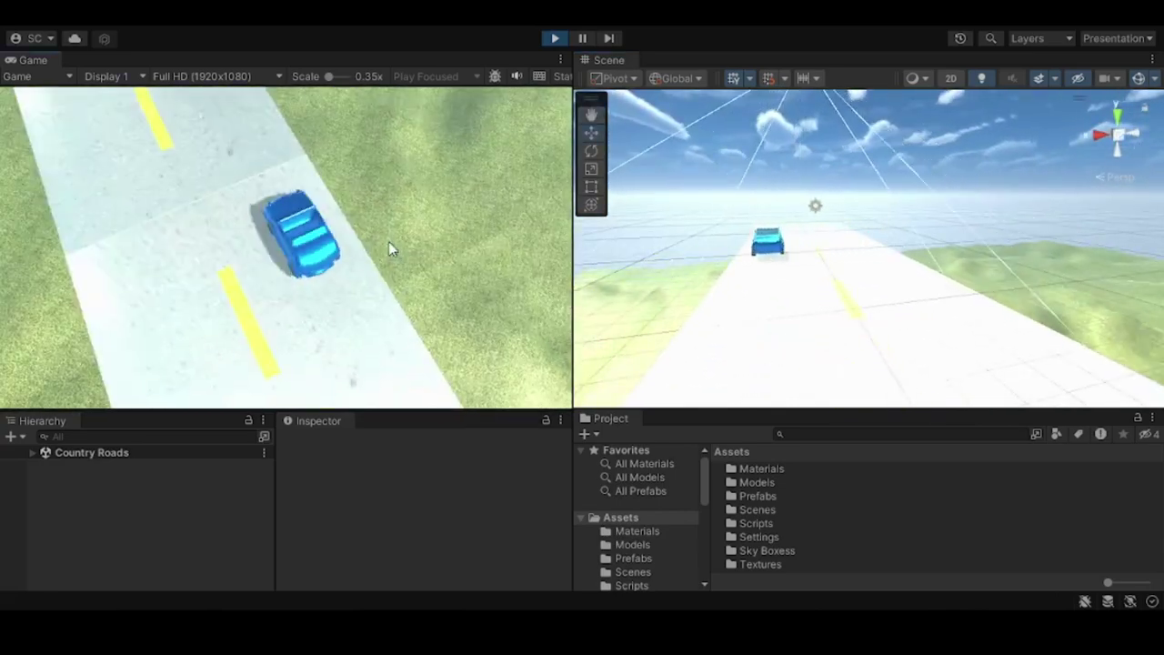
{"action": "key", "text": "Left"}
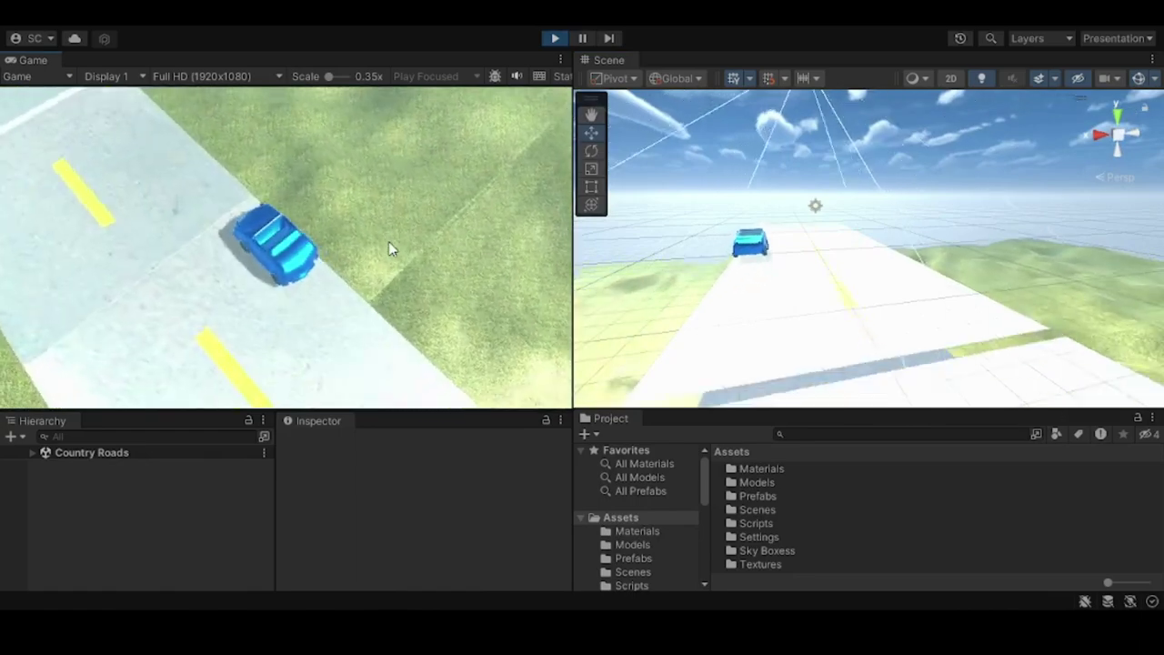
Step: Scale the mirrored cube down to 0.604 and start repositioning it
{"action": "mouse_move", "coordinate": [766, 330]}
{"action": "right_mouse_down"}
{"action": "mouse_move", "coordinate": [1004, 294]}
{"action": "mouse_move", "coordinate": [1098, 336]}
{"action": "right_mouse_up"}
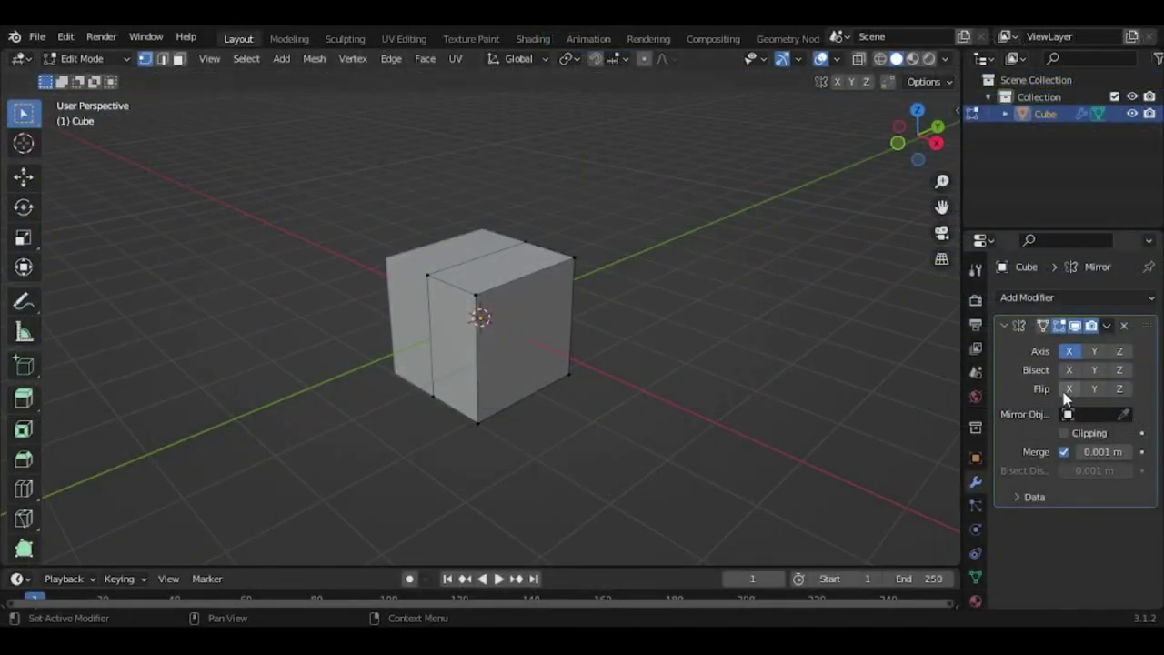
{"action": "middle_click_drag", "start_coordinate": [769, 386], "coordinate": [650, 296]}
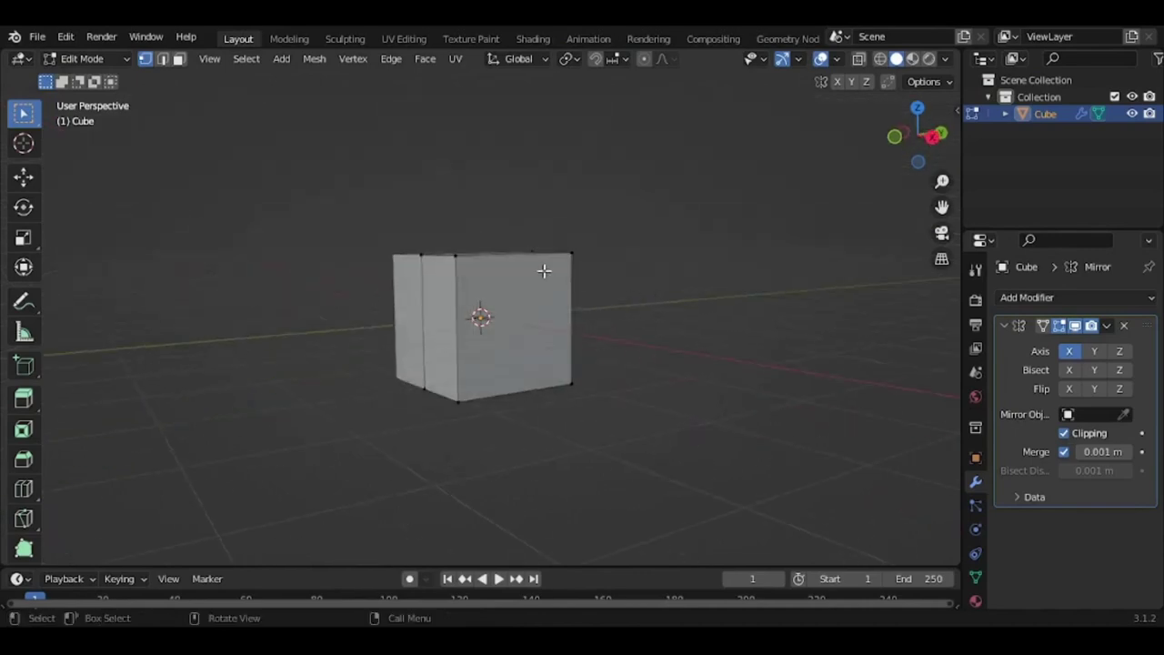
{"action": "mouse_move", "coordinate": [544, 271]}
{"action": "middle_mouse_down"}
{"action": "mouse_move", "coordinate": [584, 369]}
{"action": "mouse_move", "coordinate": [537, 305]}
{"action": "middle_mouse_up"}
{"action": "middle_click_drag", "start_coordinate": [532, 355], "coordinate": [596, 320]}
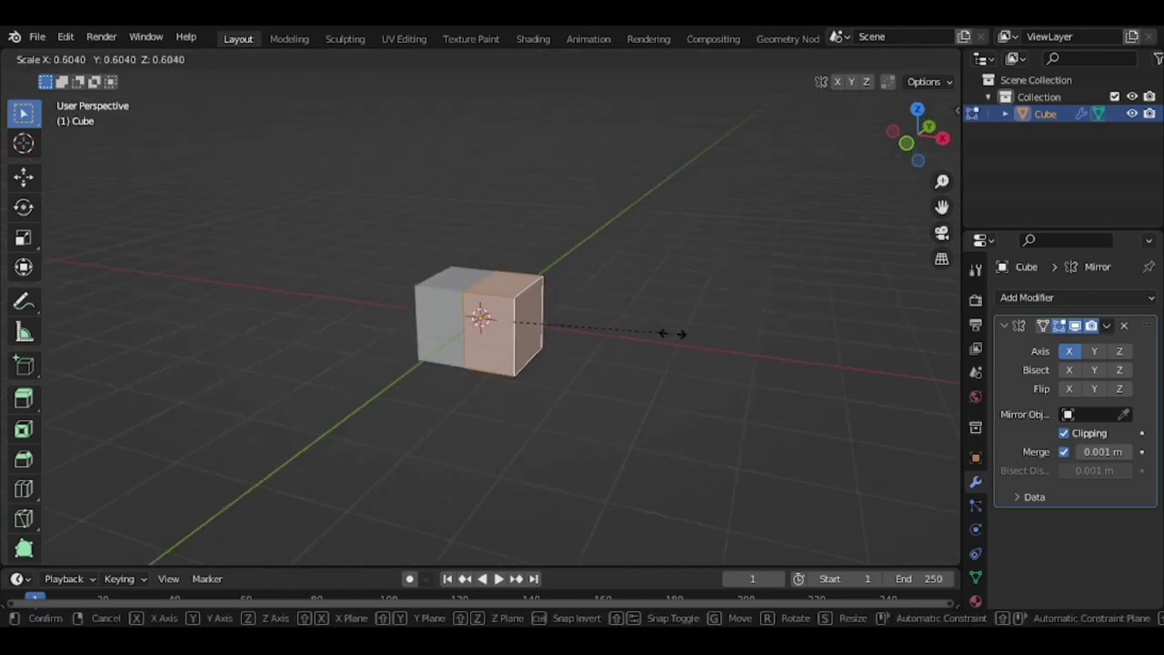
{"action": "left_click", "coordinate": [673, 334]}
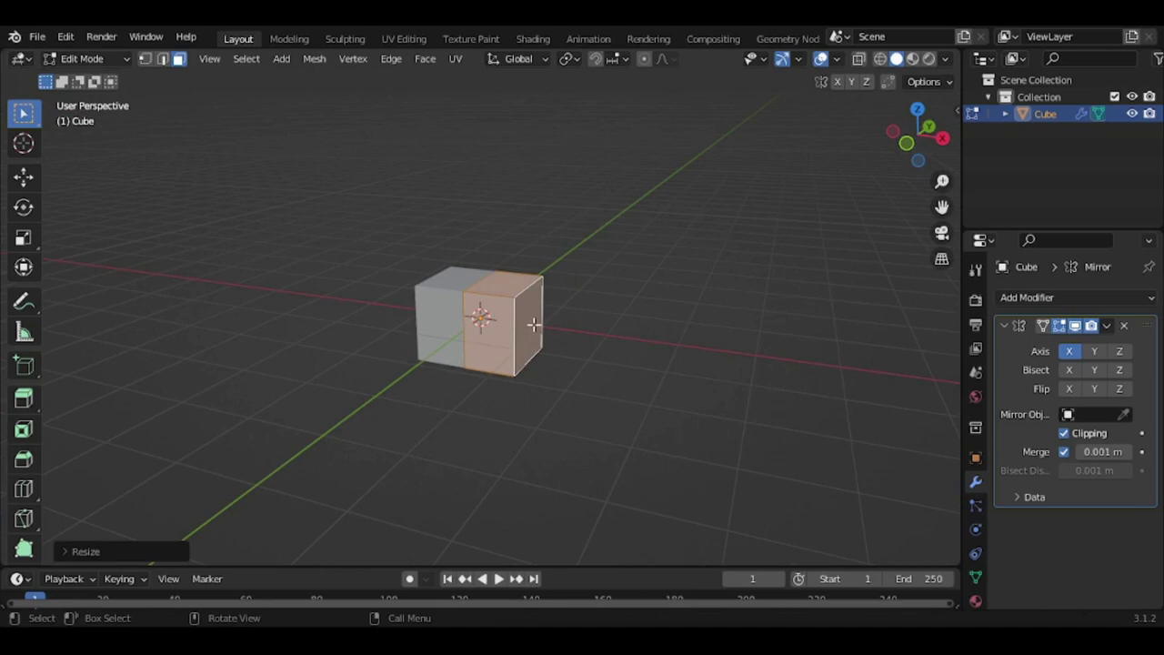
{"action": "mouse_move", "coordinate": [675, 357]}
{"action": "middle_mouse_down"}
{"action": "mouse_move", "coordinate": [595, 409]}
{"action": "mouse_move", "coordinate": [649, 434]}
{"action": "mouse_move", "coordinate": [697, 426]}
{"action": "middle_mouse_up"}
{"action": "key", "text": "g"}
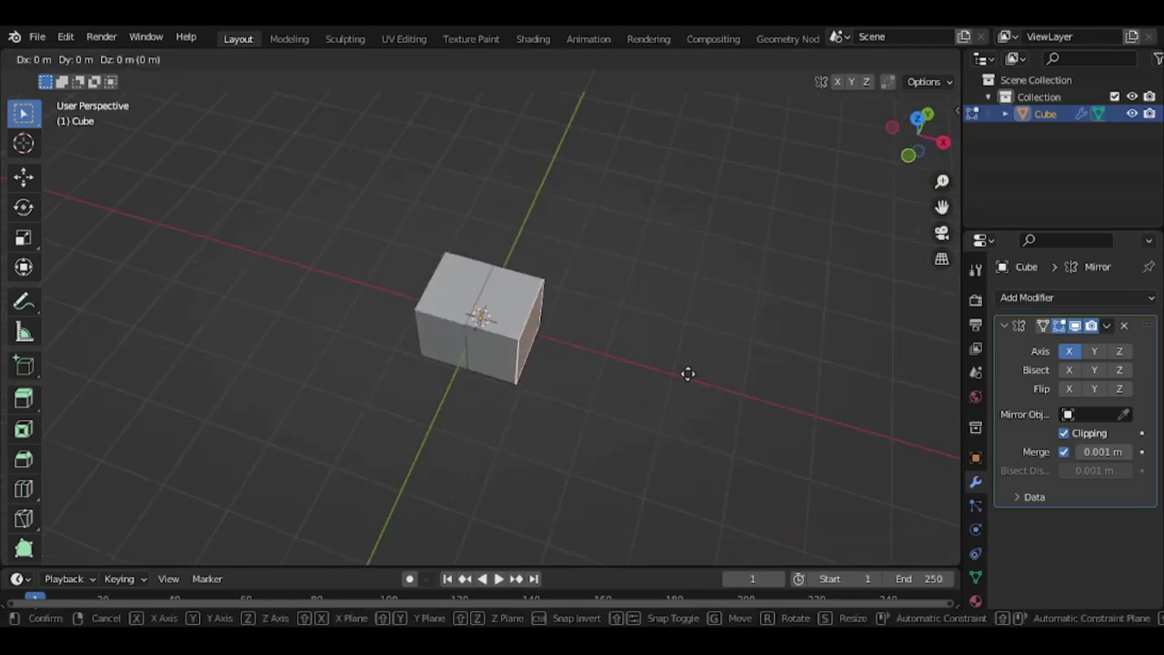
Step: Shift the edges slightly along X, resize them, and raise them vertically in front view
{"action": "left_click", "coordinate": [668, 374]}
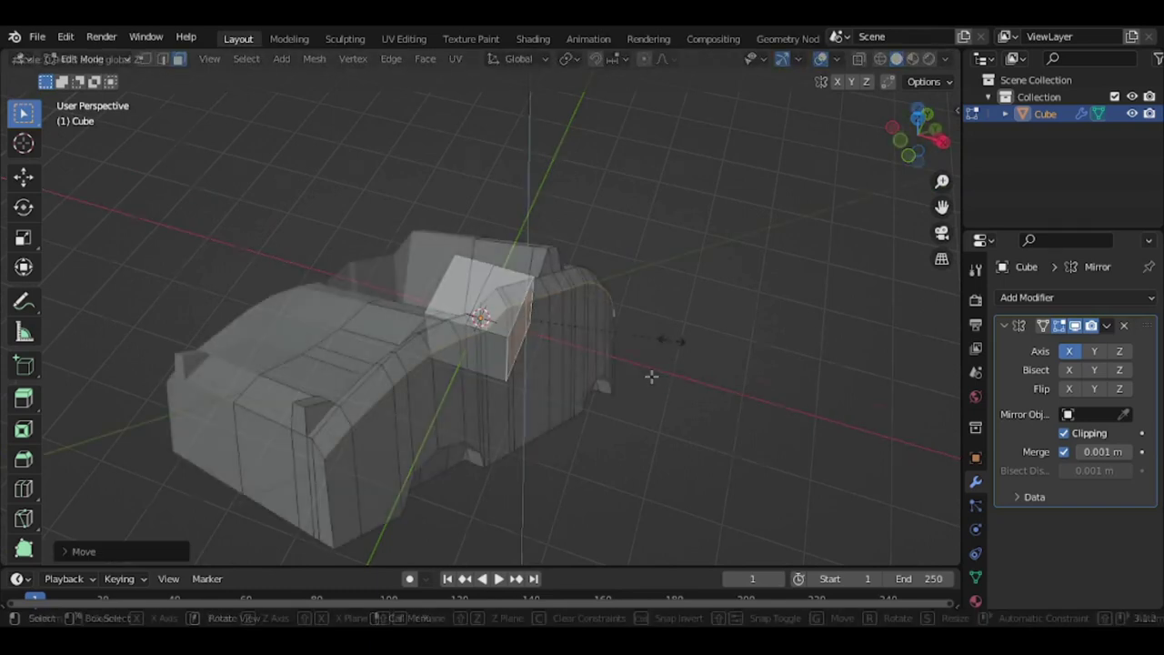
{"action": "left_click", "coordinate": [642, 329]}
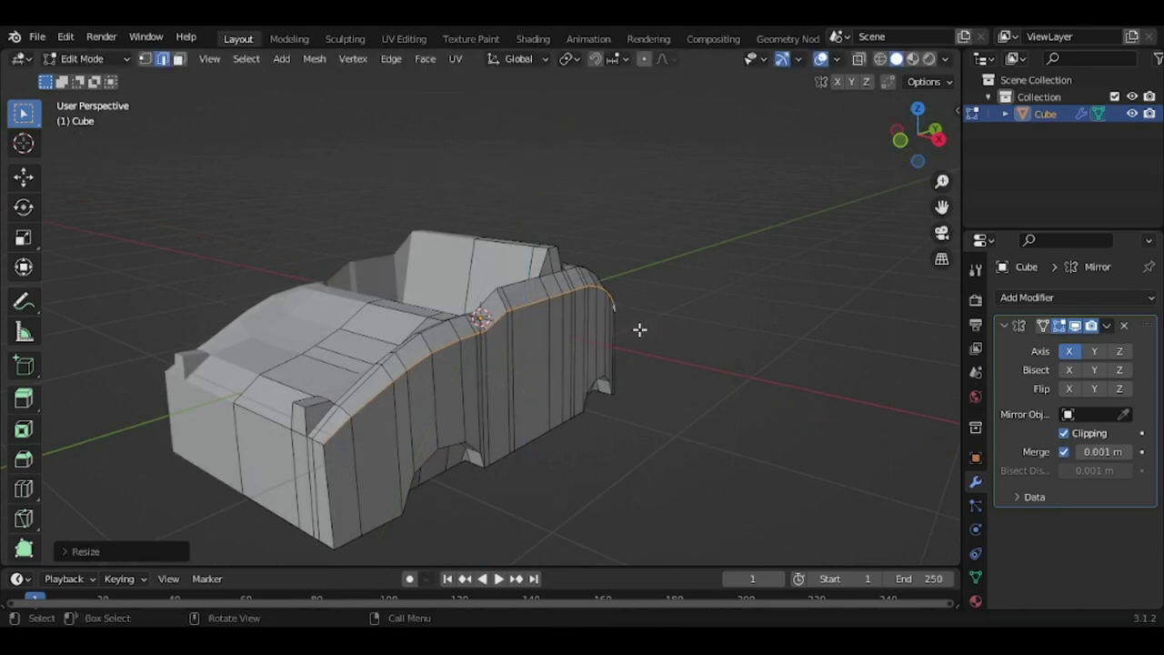
{"action": "key", "text": "KP_1"}
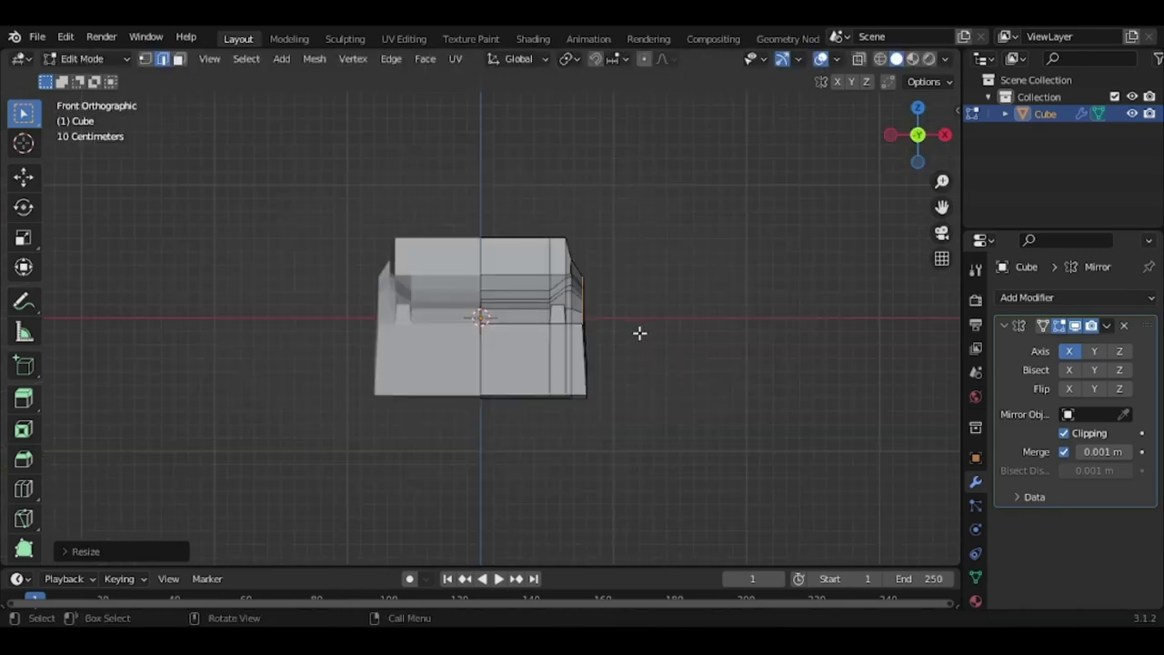
{"action": "key", "text": "g"}
{"action": "key", "text": "z"}
{"action": "left_click", "coordinate": [640, 333]}
{"action": "mouse_move", "coordinate": [640, 333]}
{"action": "middle_mouse_down"}
{"action": "mouse_move", "coordinate": [501, 384]}
{"action": "mouse_move", "coordinate": [588, 389]}
{"action": "mouse_move", "coordinate": [646, 356]}
{"action": "mouse_move", "coordinate": [700, 263]}
{"action": "mouse_move", "coordinate": [537, 267]}
{"action": "mouse_move", "coordinate": [510, 291]}
{"action": "mouse_move", "coordinate": [715, 270]}
{"action": "mouse_move", "coordinate": [573, 300]}
{"action": "middle_mouse_up"}
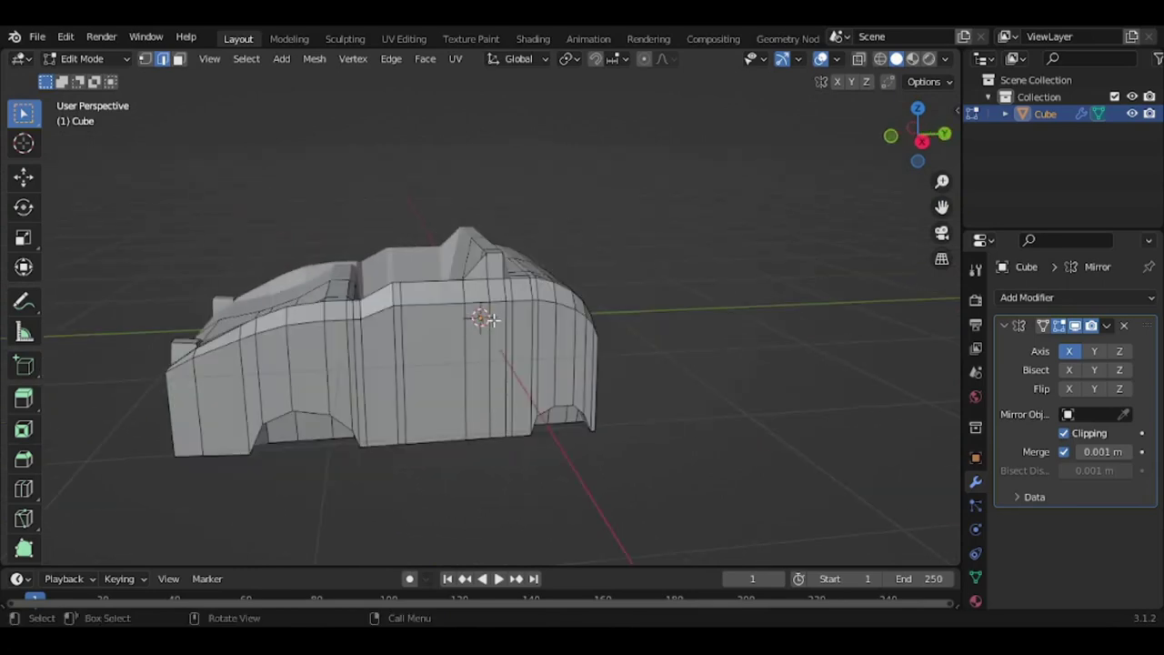
Step: Add a horizontal edge loop along the body's lower sides, tracing both wheel arches
{"action": "mouse_move", "coordinate": [494, 321]}
{"action": "middle_mouse_down"}
{"action": "mouse_move", "coordinate": [533, 260]}
{"action": "mouse_move", "coordinate": [610, 273]}
{"action": "mouse_move", "coordinate": [568, 292]}
{"action": "middle_mouse_up"}
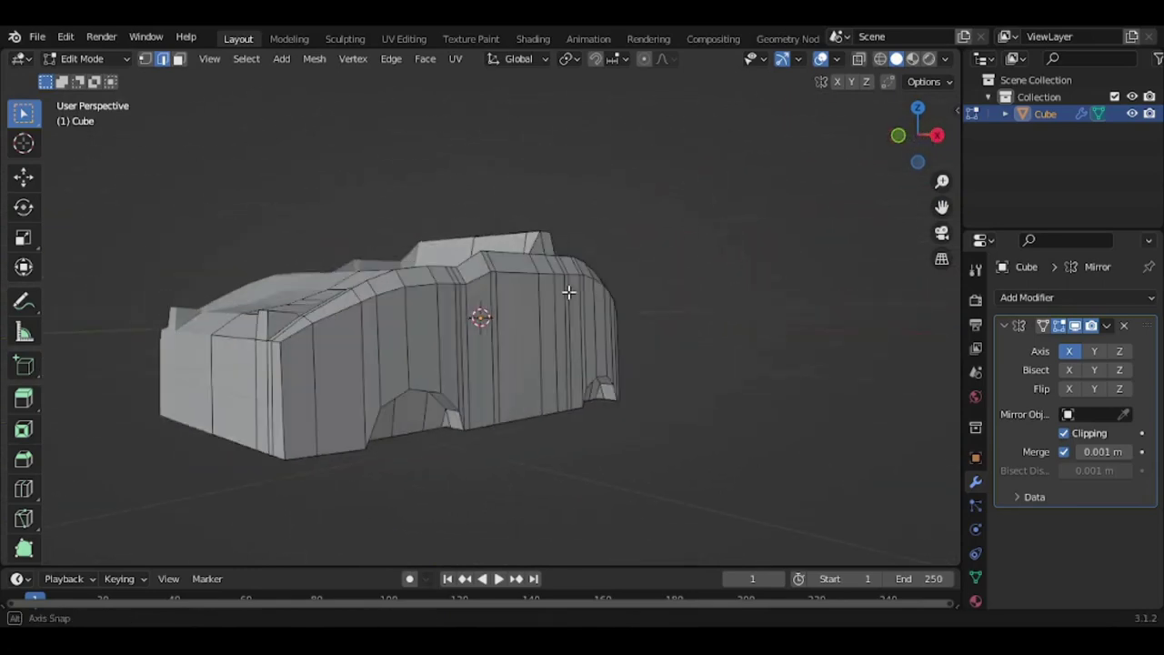
{"action": "left_click", "coordinate": [538, 348]}
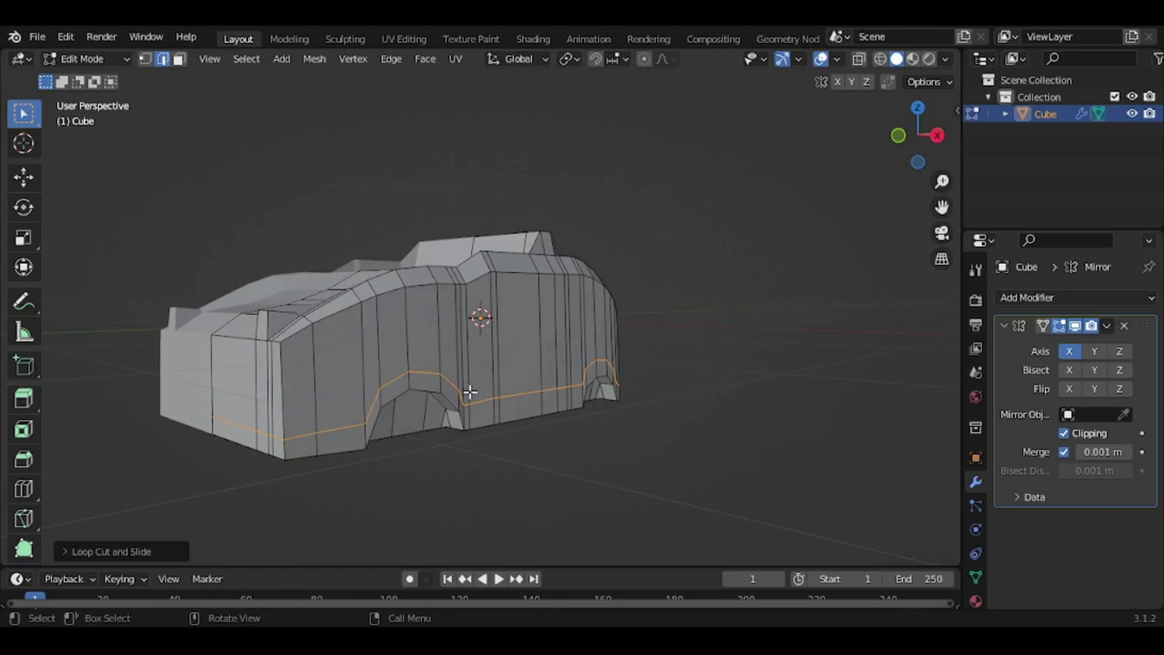
{"action": "middle_click_drag", "start_coordinate": [470, 391], "coordinate": [404, 392]}
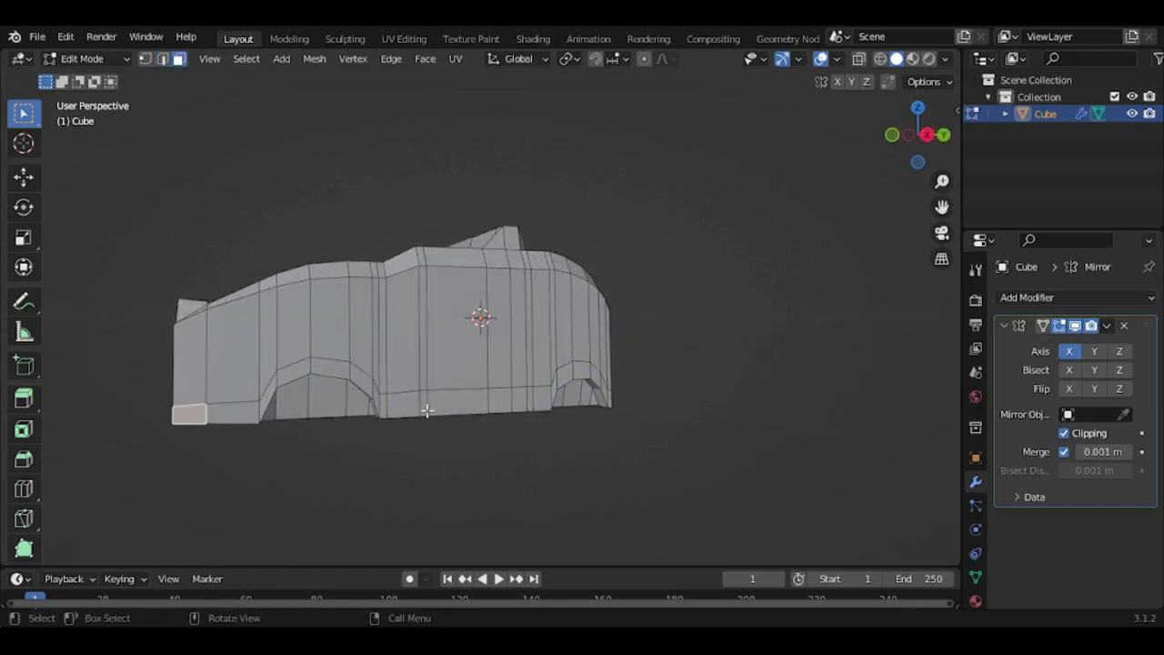
{"action": "mouse_move", "coordinate": [570, 399]}
{"action": "middle_mouse_down"}
{"action": "mouse_move", "coordinate": [501, 409]}
{"action": "mouse_move", "coordinate": [522, 404]}
{"action": "middle_mouse_up"}
{"action": "middle_click_drag", "start_coordinate": [267, 426], "coordinate": [342, 418]}
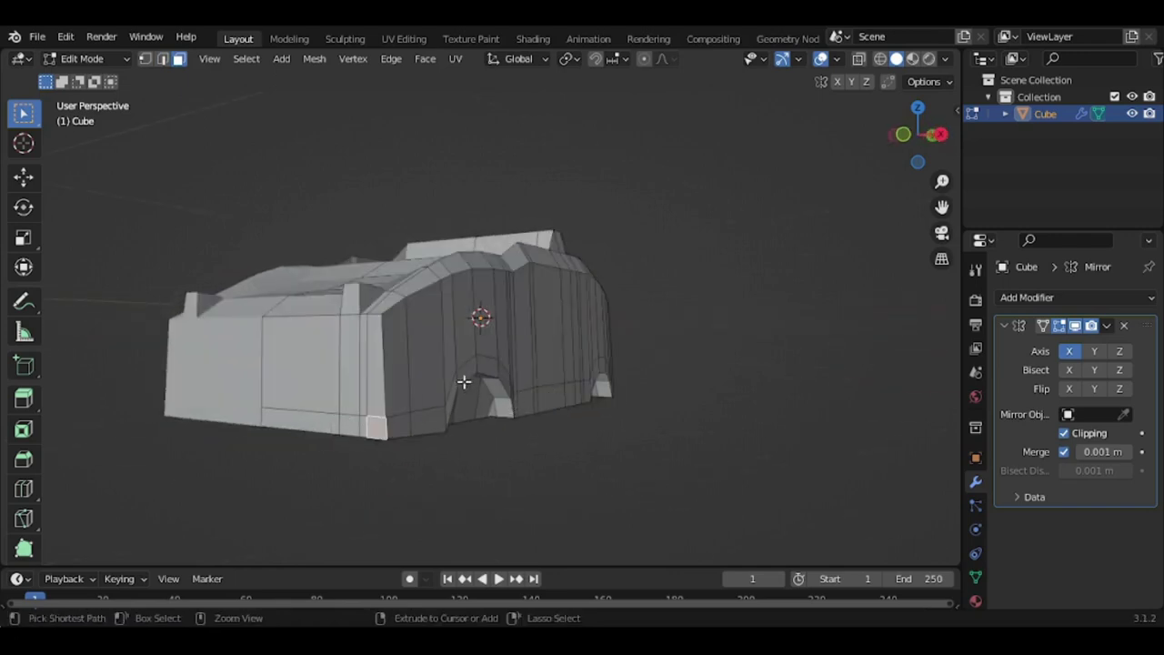
{"action": "middle_click_drag", "start_coordinate": [537, 395], "coordinate": [448, 376]}
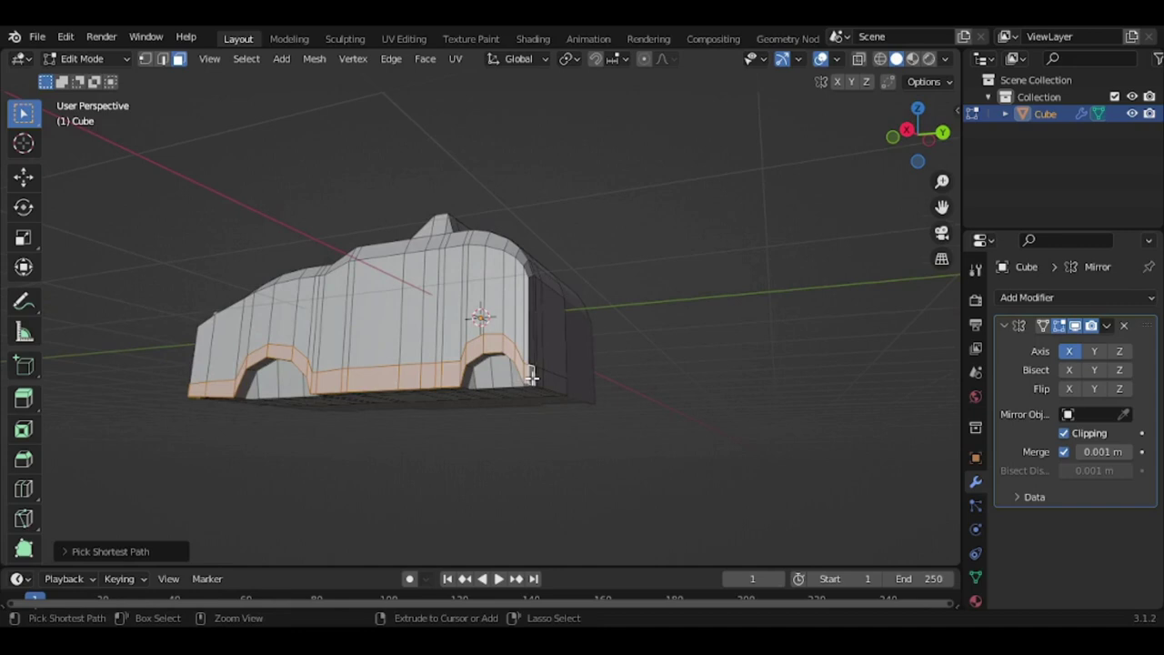
Step: Thicken the lower band of faces into fender trim with Extrude Along Normals
{"action": "mouse_move", "coordinate": [531, 376]}
{"action": "middle_mouse_down"}
{"action": "mouse_move", "coordinate": [566, 421]}
{"action": "mouse_move", "coordinate": [524, 434]}
{"action": "middle_mouse_up"}
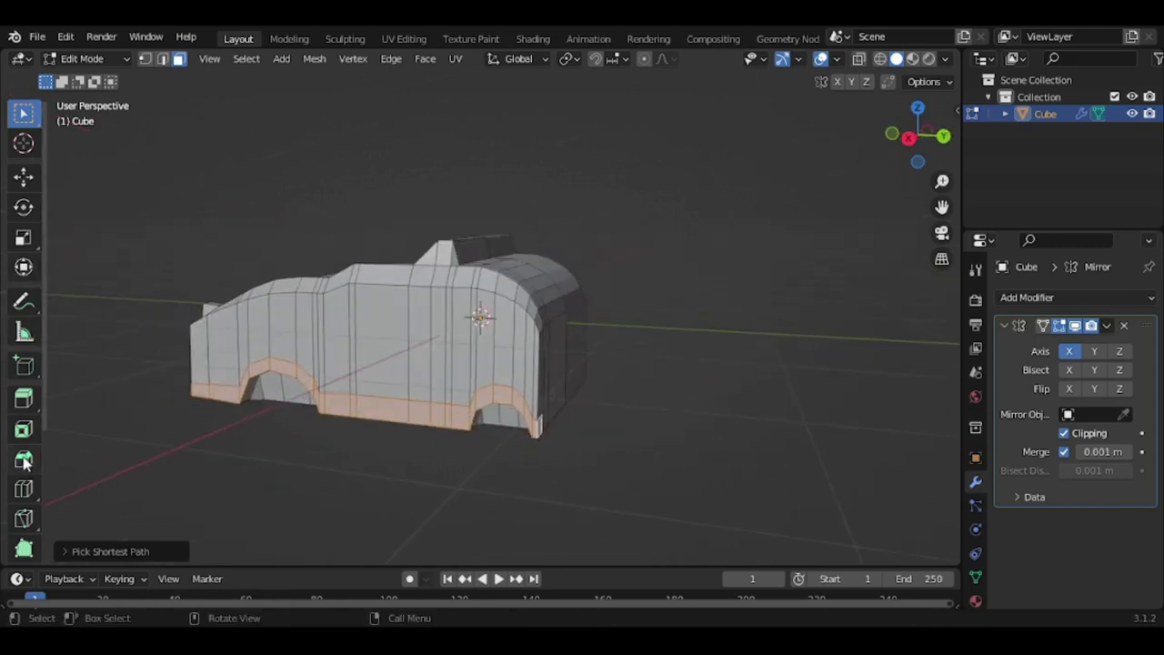
{"action": "key", "text": "e"}
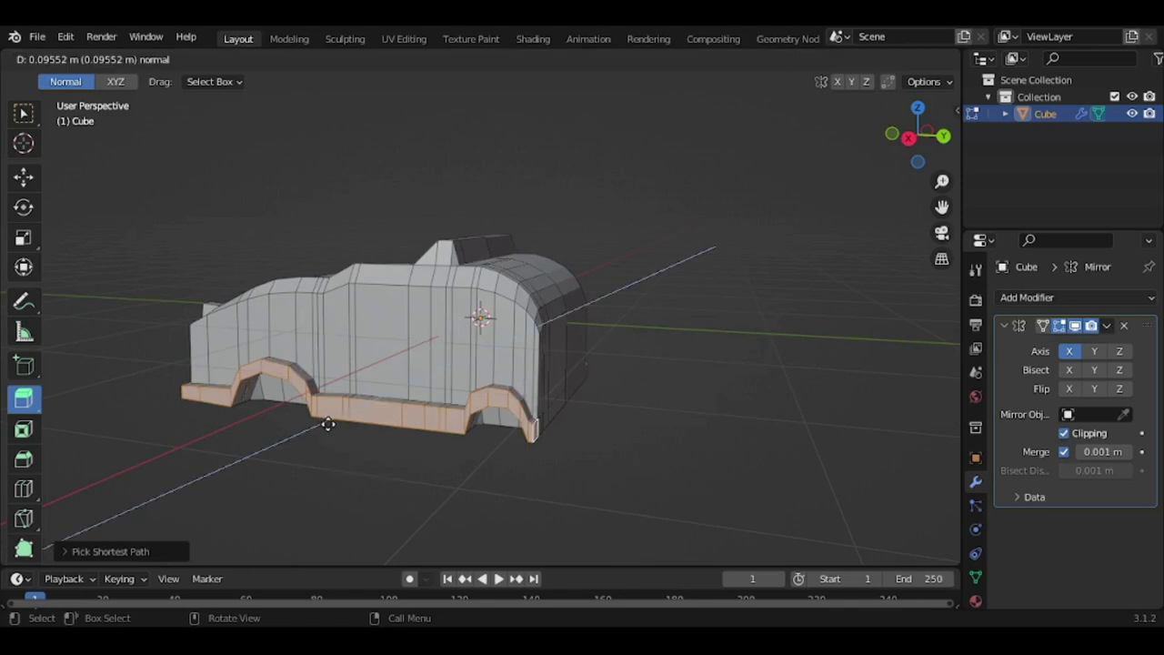
{"action": "right_click", "coordinate": [327, 424]}
{"action": "left_click", "coordinate": [24, 400]}
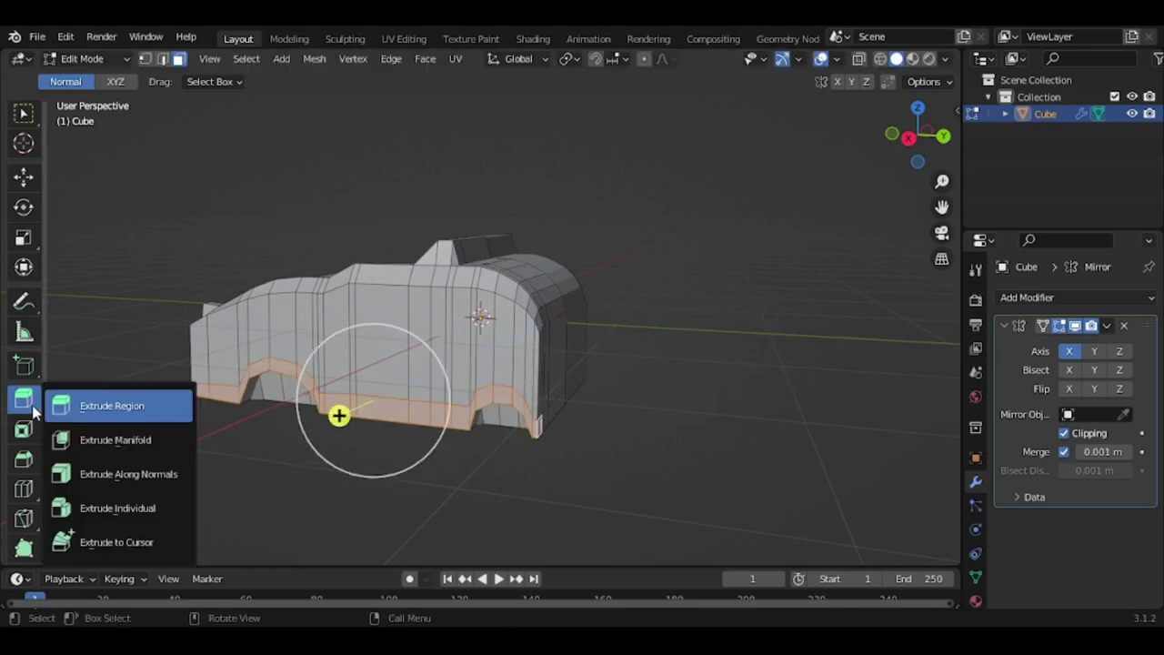
{"action": "left_click", "coordinate": [132, 506]}
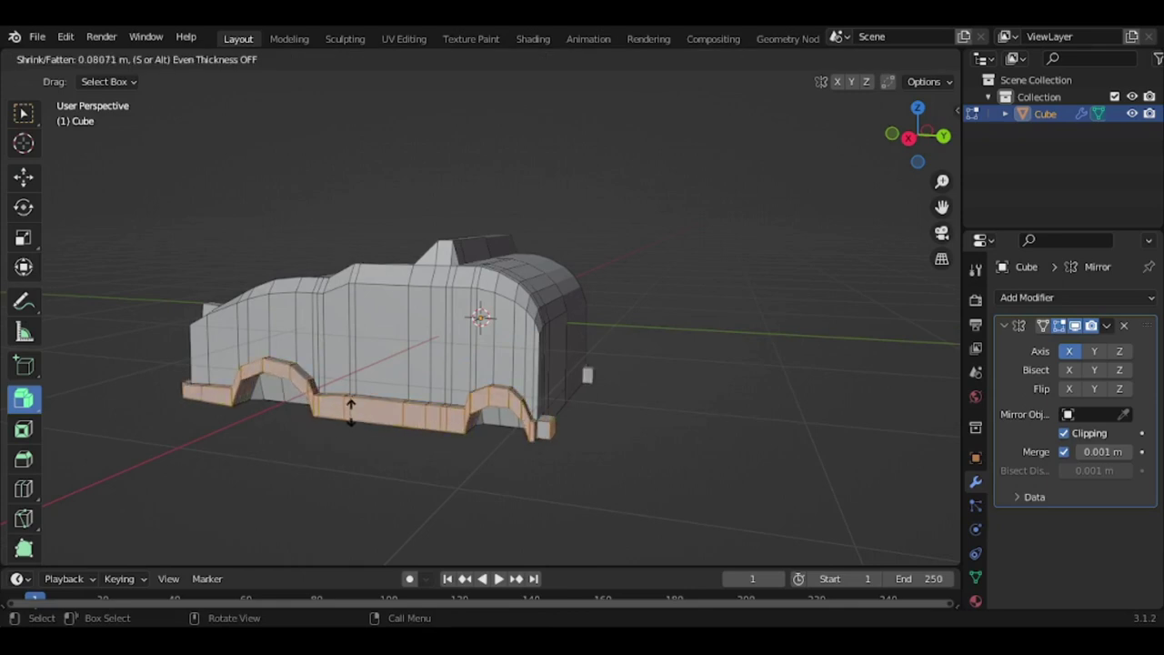
{"action": "right_click", "coordinate": [327, 421]}
{"action": "left_click", "coordinate": [27, 399]}
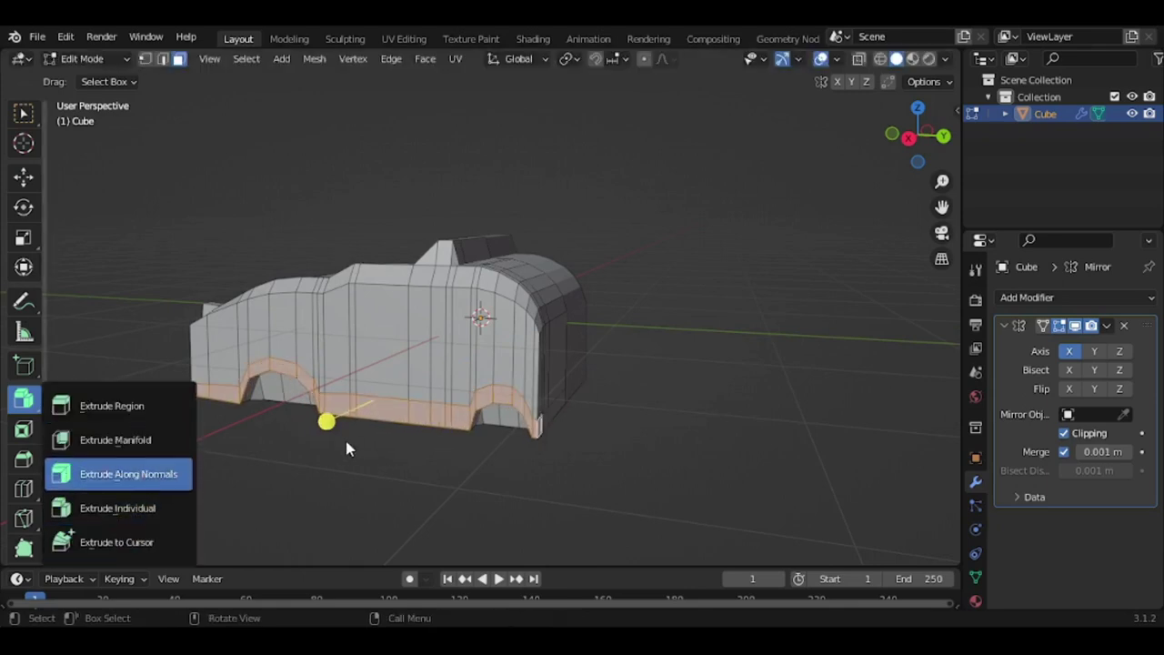
{"action": "left_click", "coordinate": [142, 473]}
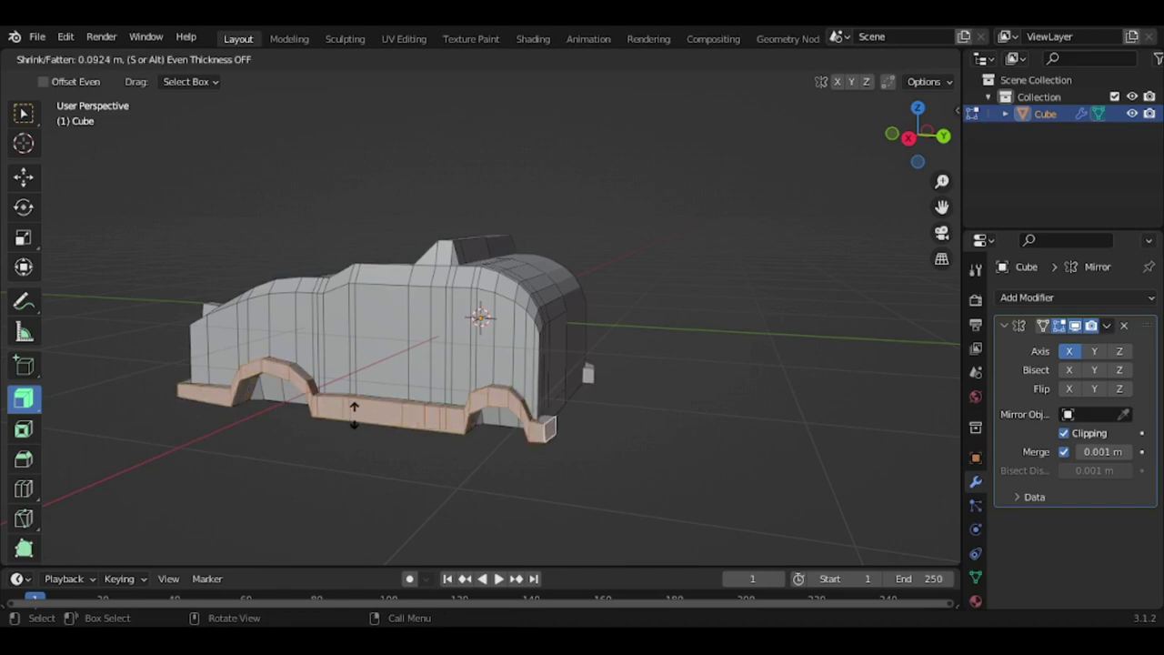
{"action": "mouse_move", "coordinate": [388, 392]}
{"action": "middle_mouse_down"}
{"action": "mouse_move", "coordinate": [665, 349]}
{"action": "mouse_move", "coordinate": [431, 388]}
{"action": "middle_mouse_up"}
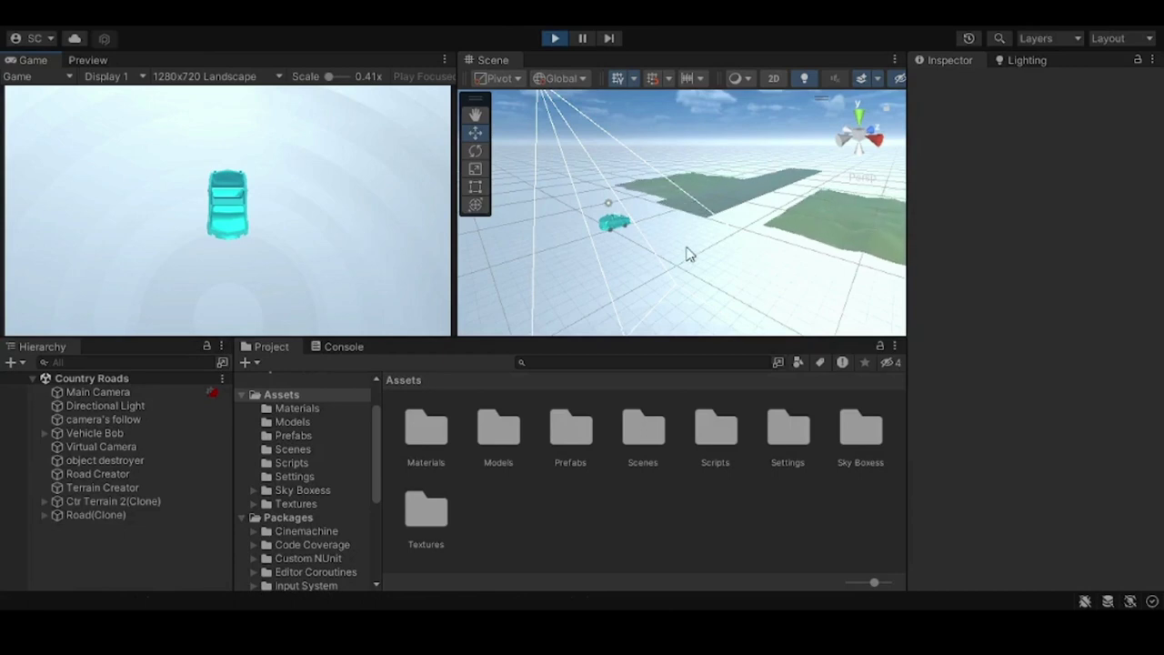
Step: Orbit the Scene view onto the driving car and check the body's Metal Blue material
{"action": "mouse_move", "coordinate": [689, 254]}
{"action": "right_mouse_down"}
{"action": "mouse_move", "coordinate": [760, 216]}
{"action": "mouse_move", "coordinate": [609, 244]}
{"action": "mouse_move", "coordinate": [556, 231]}
{"action": "right_mouse_up"}
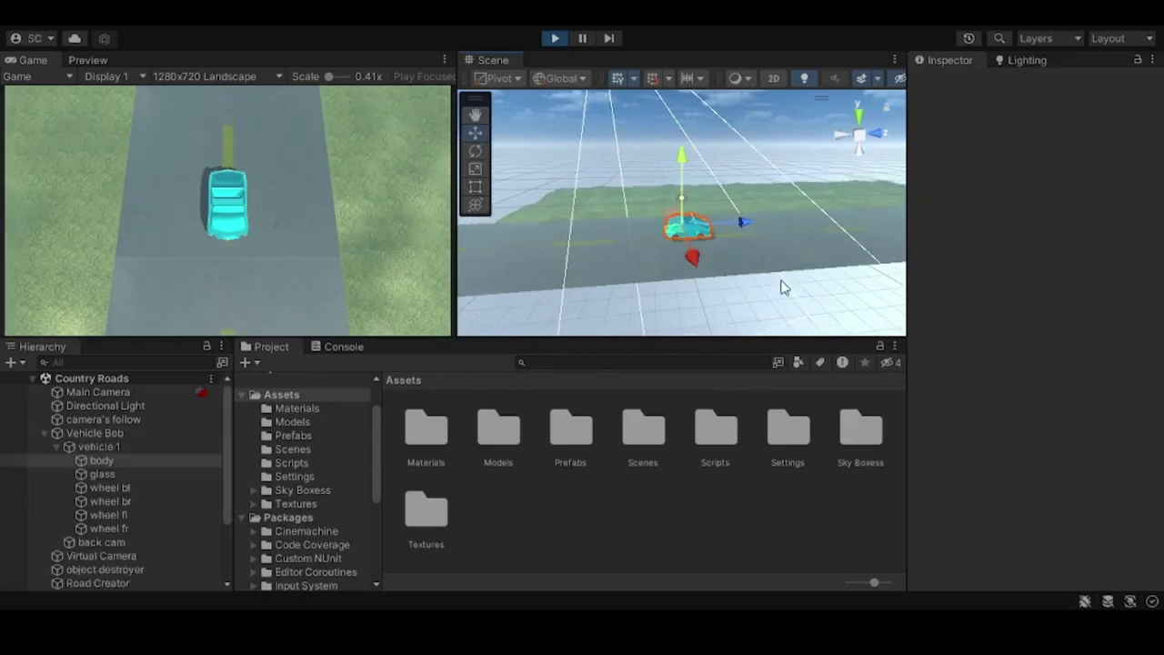
{"action": "mouse_move", "coordinate": [715, 286]}
{"action": "right_mouse_down"}
{"action": "mouse_move", "coordinate": [1146, 229]}
{"action": "mouse_move", "coordinate": [727, 299]}
{"action": "right_mouse_up"}
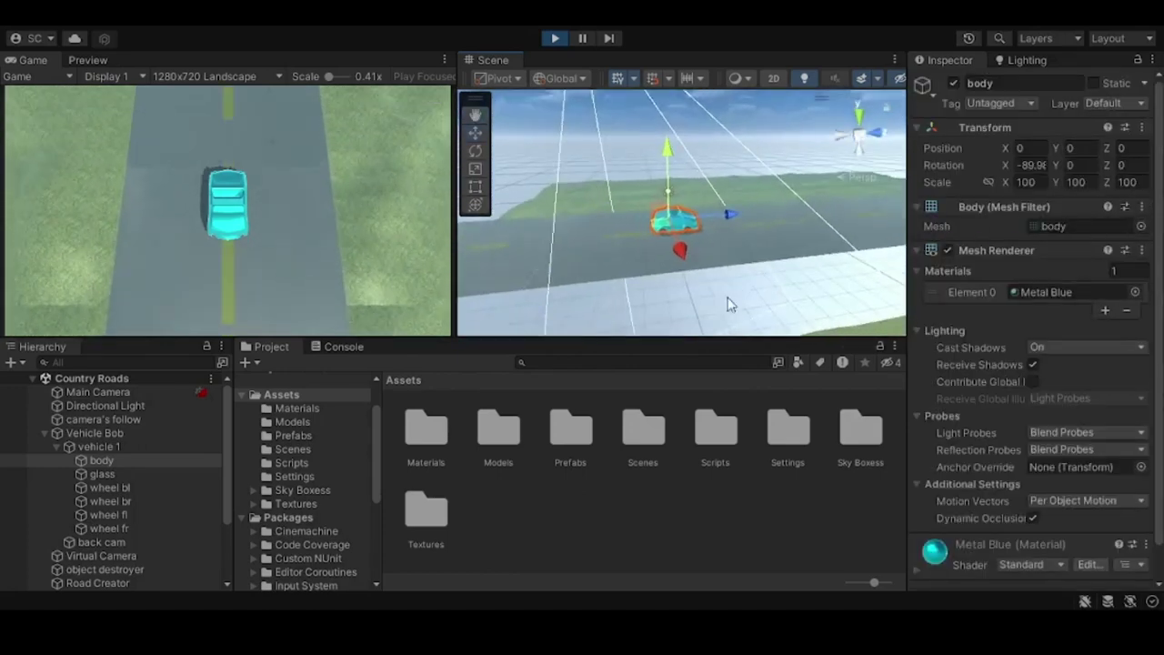
{"action": "left_click", "coordinate": [1122, 147]}
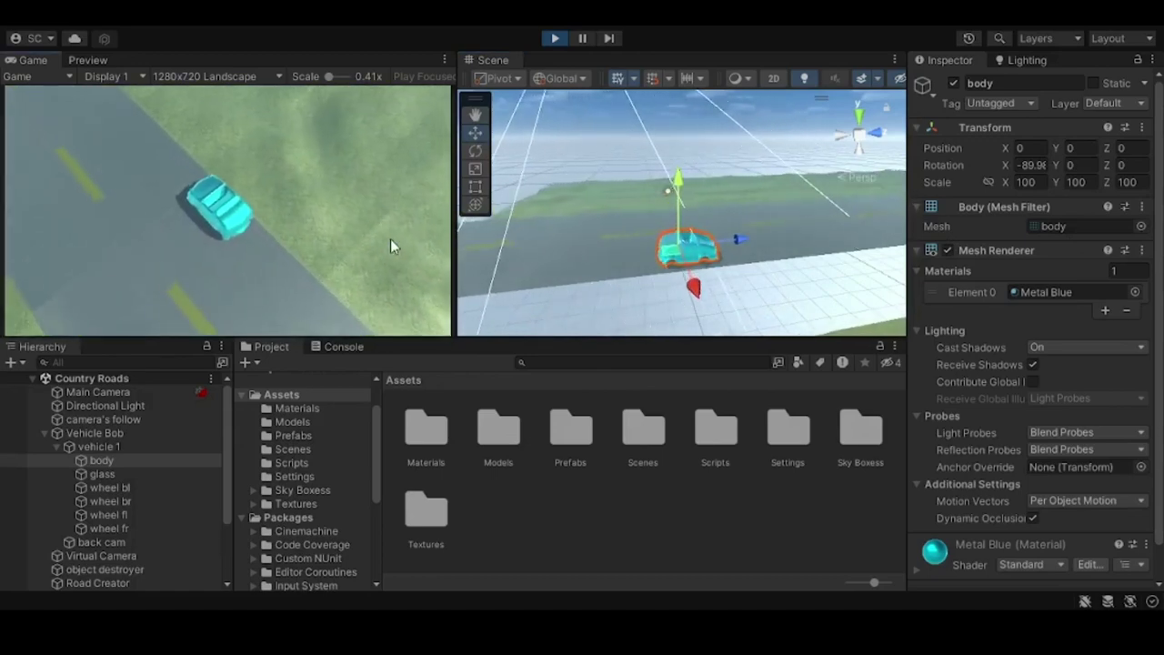
Step: Review Vehicle Bob's Rigidbody (mass 10000), Simple Vehicle (speed 1) and Player Input, then select camera follow
{"action": "left_click", "coordinate": [131, 433]}
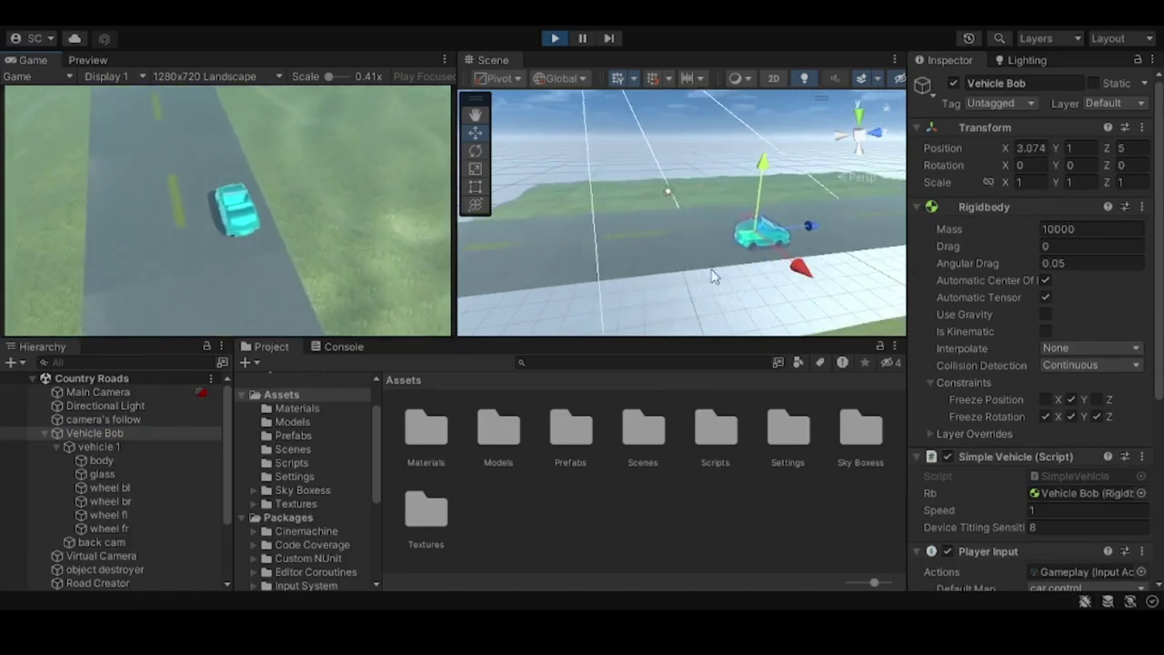
{"action": "mouse_move", "coordinate": [815, 279]}
{"action": "left_mouse_down", "text": "alt"}
{"action": "mouse_move", "coordinate": [661, 292]}
{"action": "mouse_move", "coordinate": [727, 237]}
{"action": "left_mouse_up", "text": "alt"}
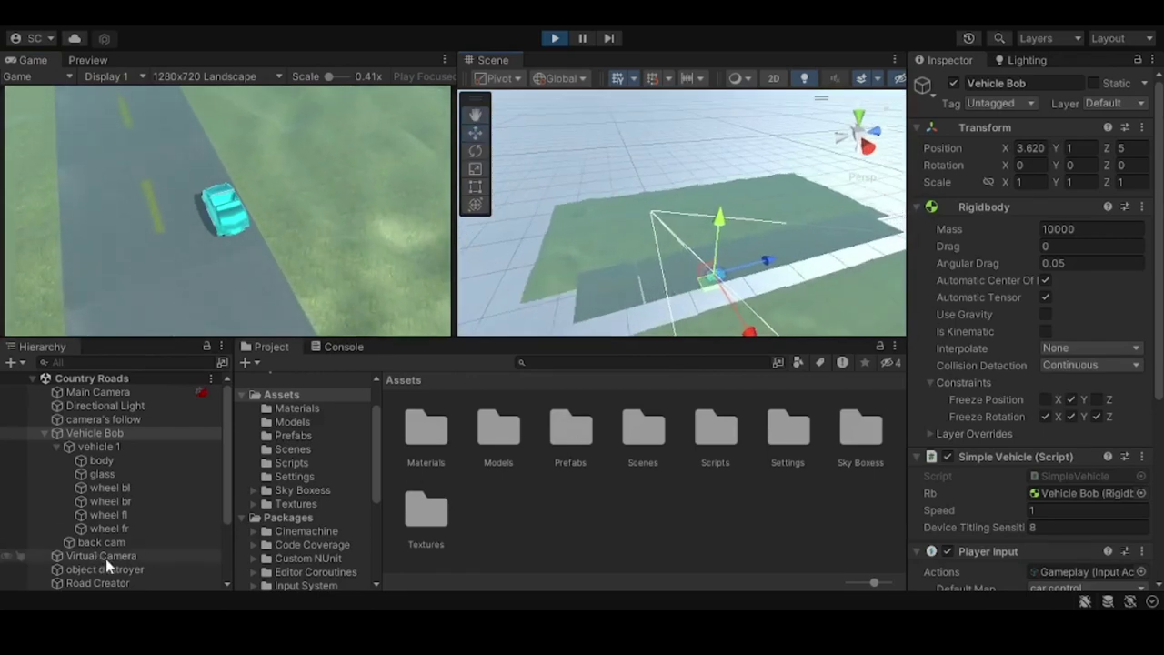
{"action": "left_click_drag", "start_coordinate": [512, 218], "coordinate": [699, 271], "text": "alt"}
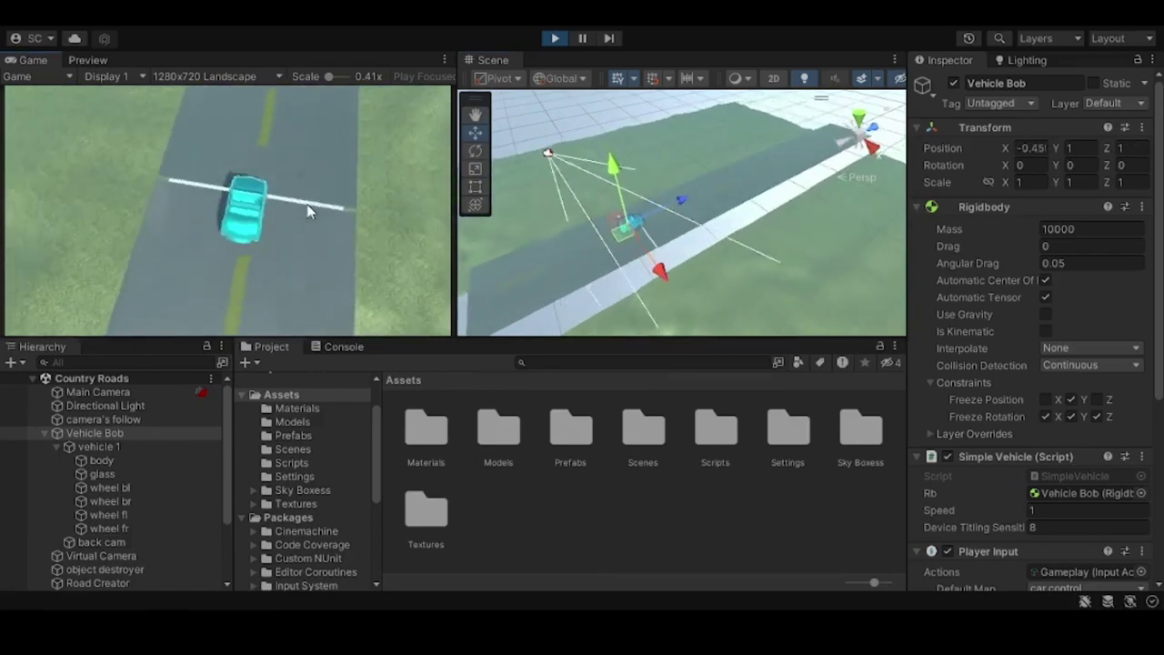
{"action": "left_click", "coordinate": [116, 419]}
{"action": "mouse_move", "coordinate": [599, 253]}
{"action": "right_mouse_down"}
{"action": "mouse_move", "coordinate": [691, 224]}
{"action": "mouse_move", "coordinate": [696, 186]}
{"action": "right_mouse_up"}
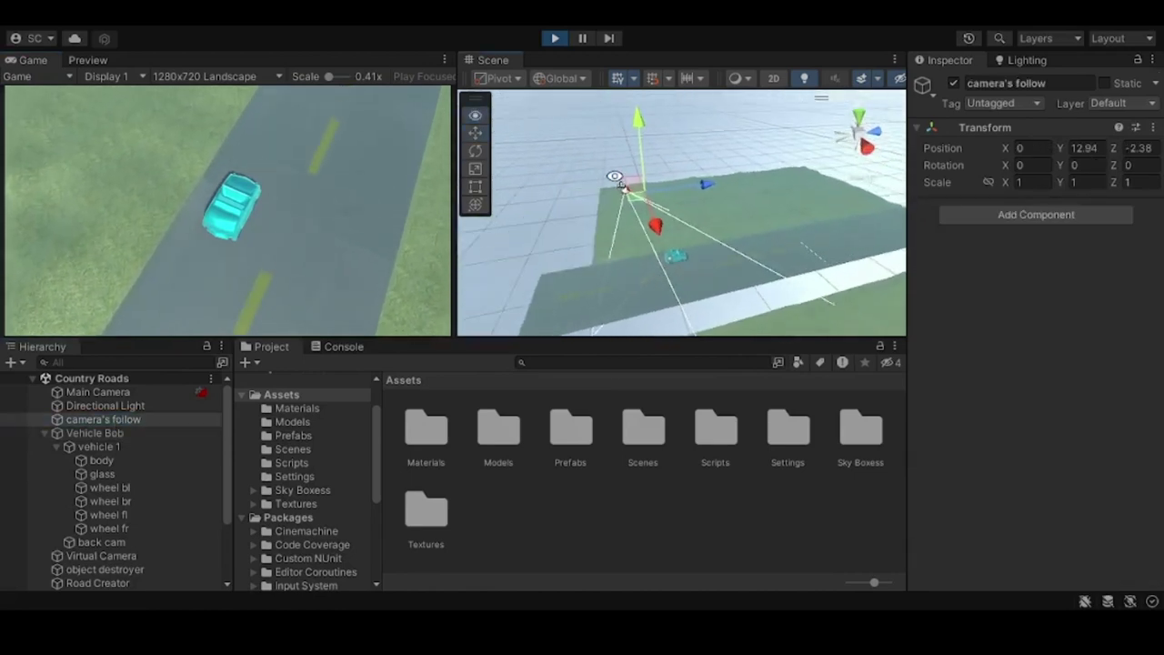